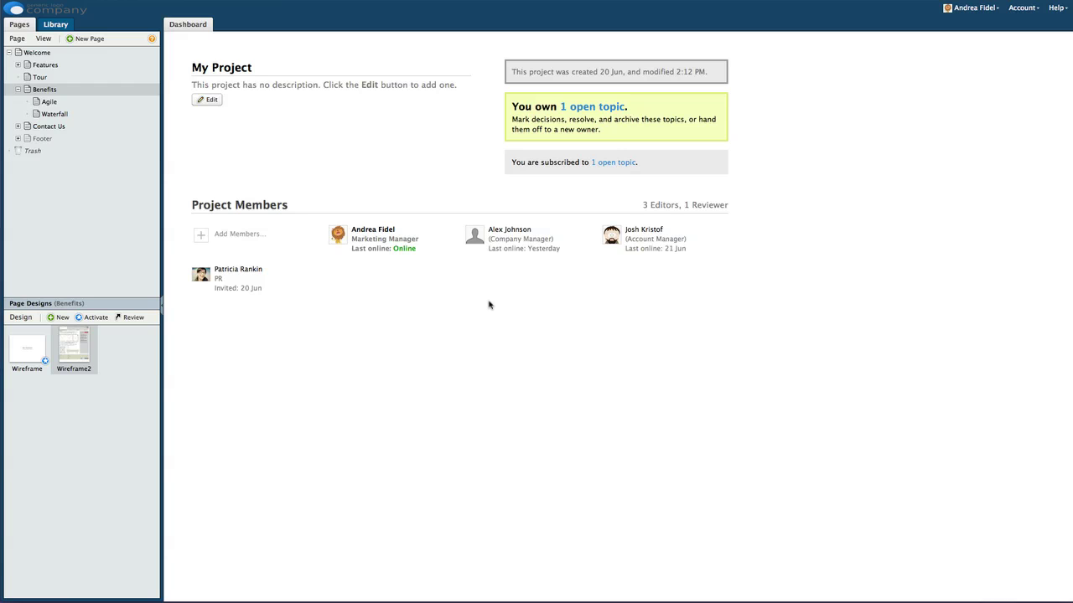
- Open the Benefits page's Wireframe2 design in the design editor
{"action": "left_click", "coordinate": [79, 347]}
{"action": "double_click", "coordinate": [79, 346]}
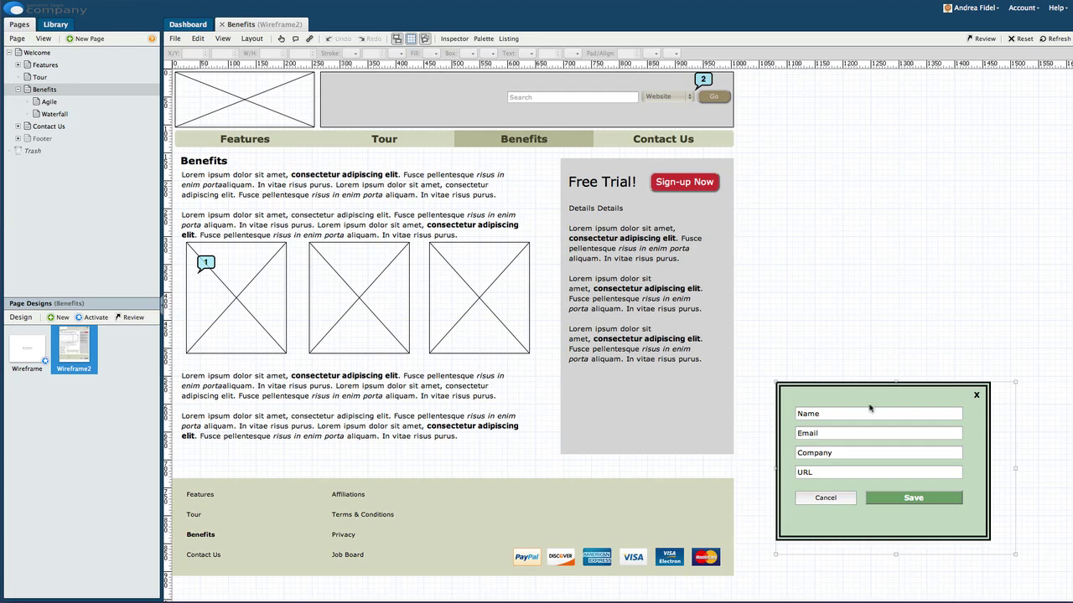
- Drag the green sign-up form over the page center, select Sign-up Now, and show the Listing
{"action": "left_click_drag", "start_coordinate": [890, 402], "coordinate": [453, 233]}
{"action": "left_click", "coordinate": [677, 183]}
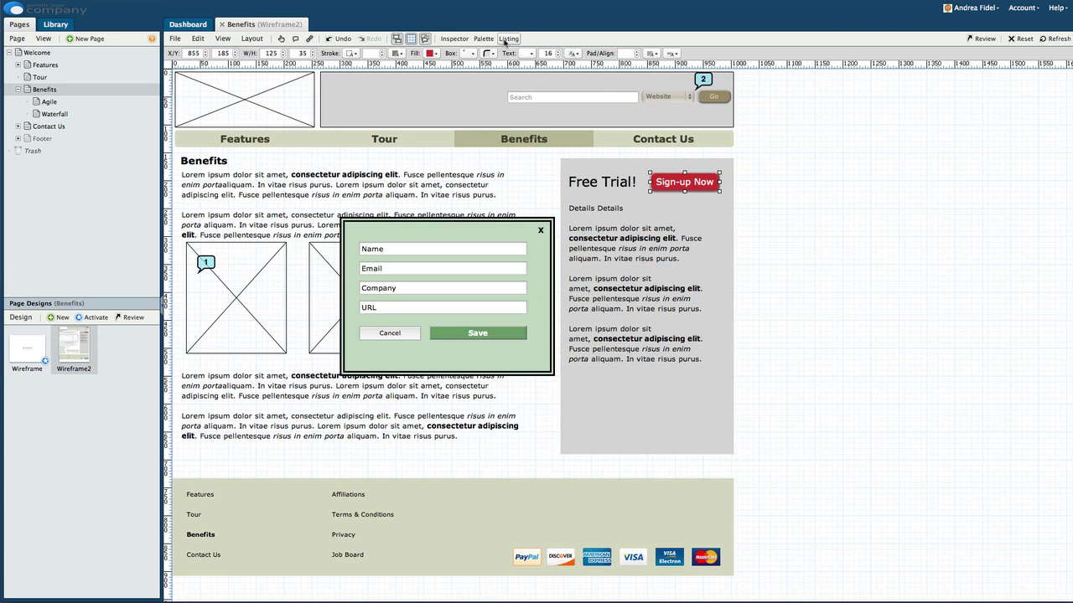
{"action": "left_click", "coordinate": [506, 39]}
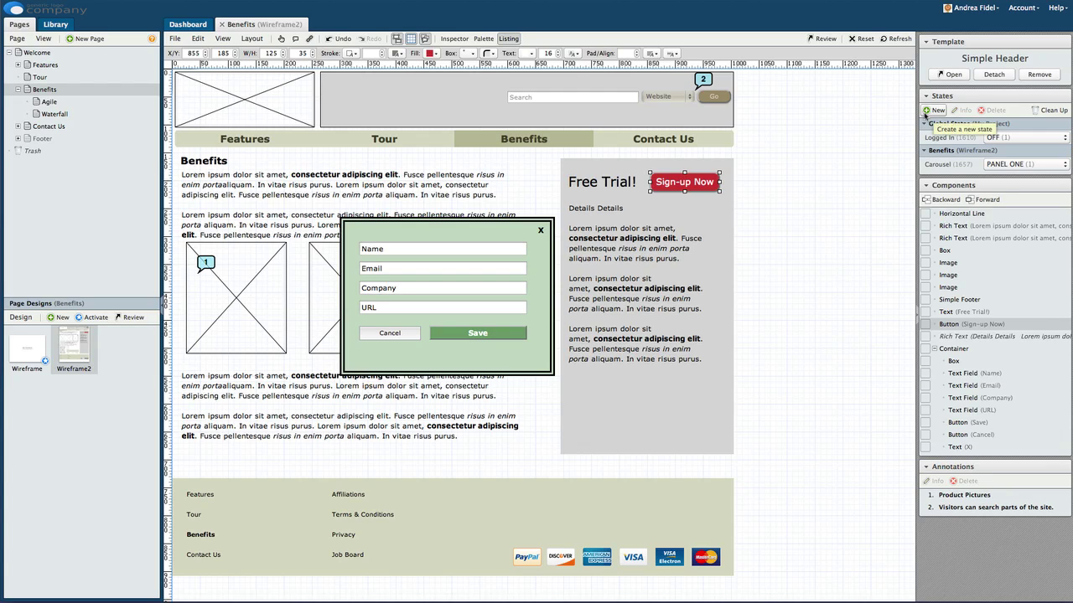
- Select the sign-up form container and choose a Visibility 'only when' state in the Inspector
{"action": "left_click", "coordinate": [547, 251]}
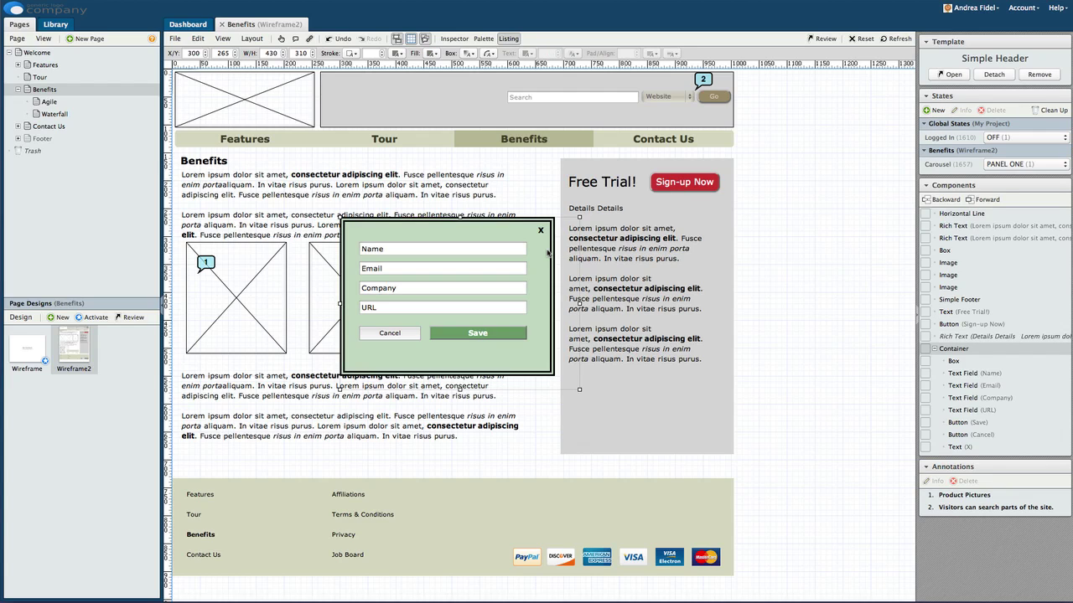
{"action": "left_click", "coordinate": [453, 39]}
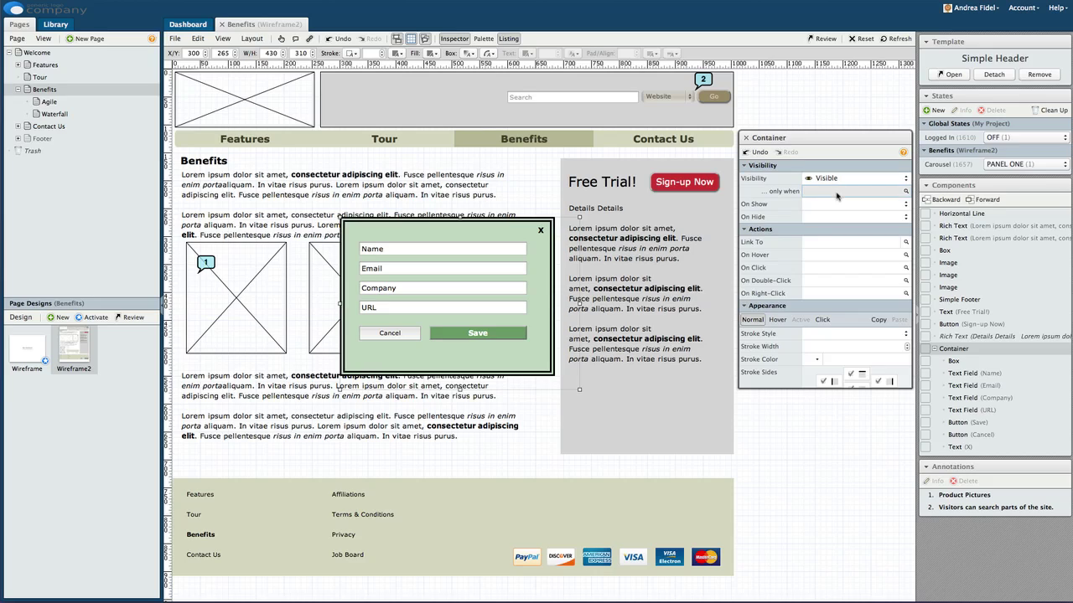
{"action": "left_click", "coordinate": [837, 194]}
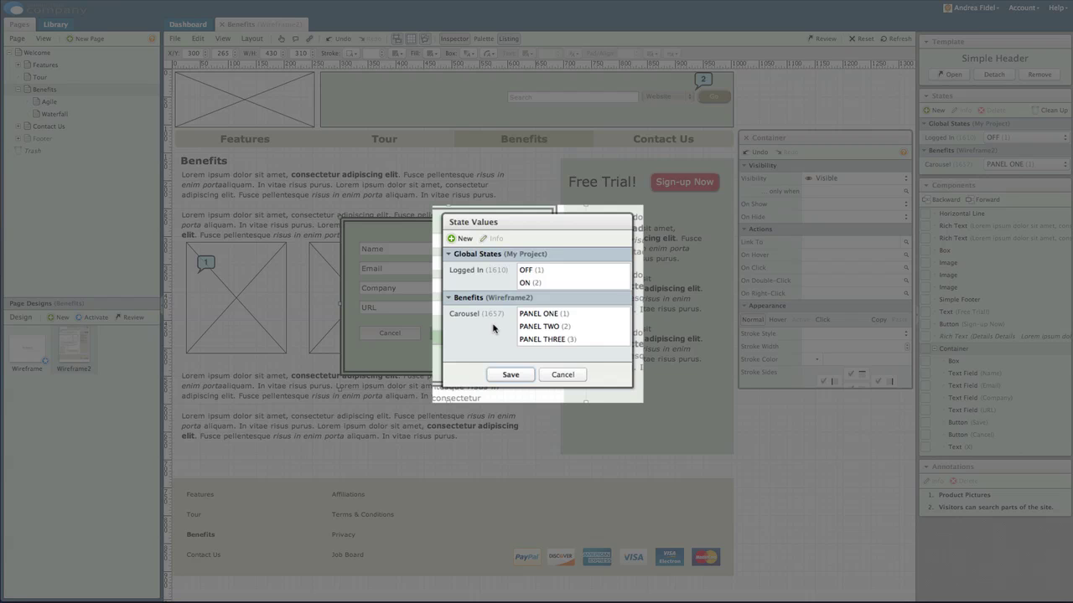
- Create and save a new state named 'Pop-up'
{"action": "left_click", "coordinate": [459, 239]}
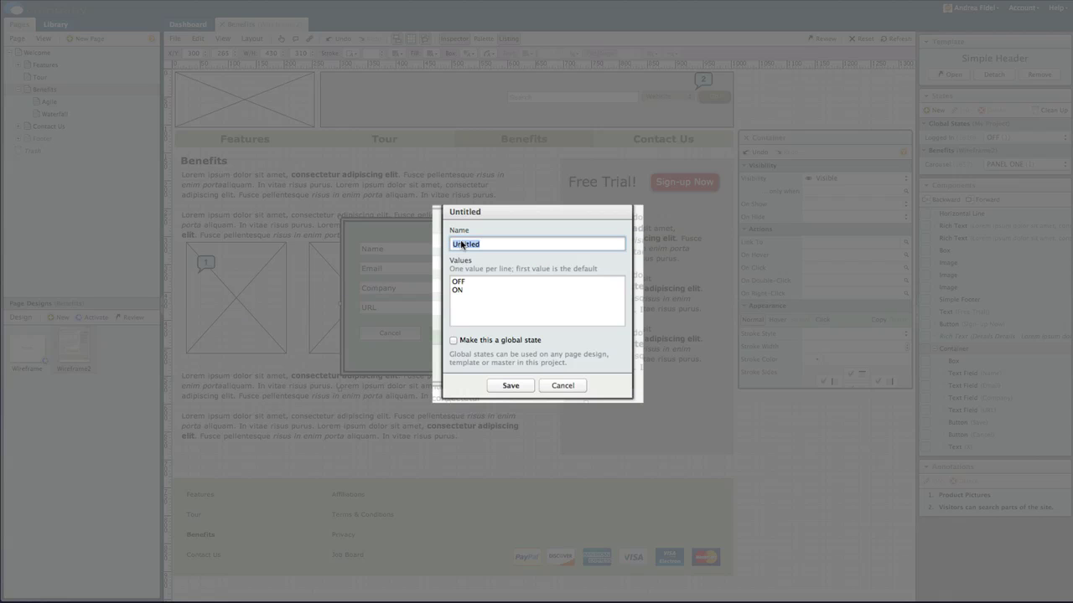
{"action": "type", "text": "Pop-up"}
{"action": "left_click", "coordinate": [494, 384]}
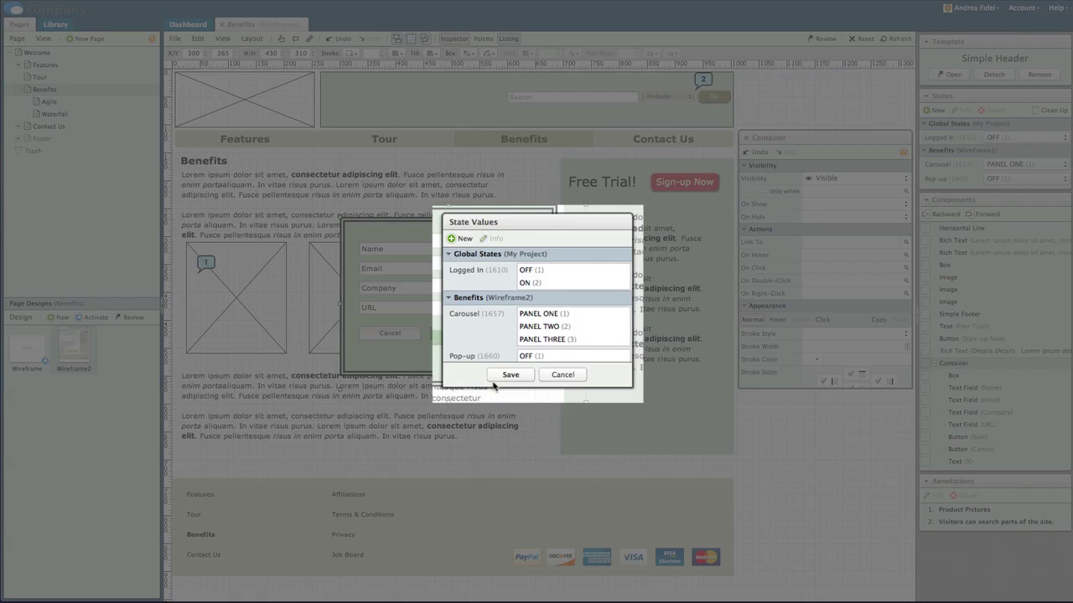
- Set the container's visibility condition to Pop-up ON (2)
{"action": "scroll", "coordinate": [503, 348], "scroll_direction": "down", "scroll_amount": 1}
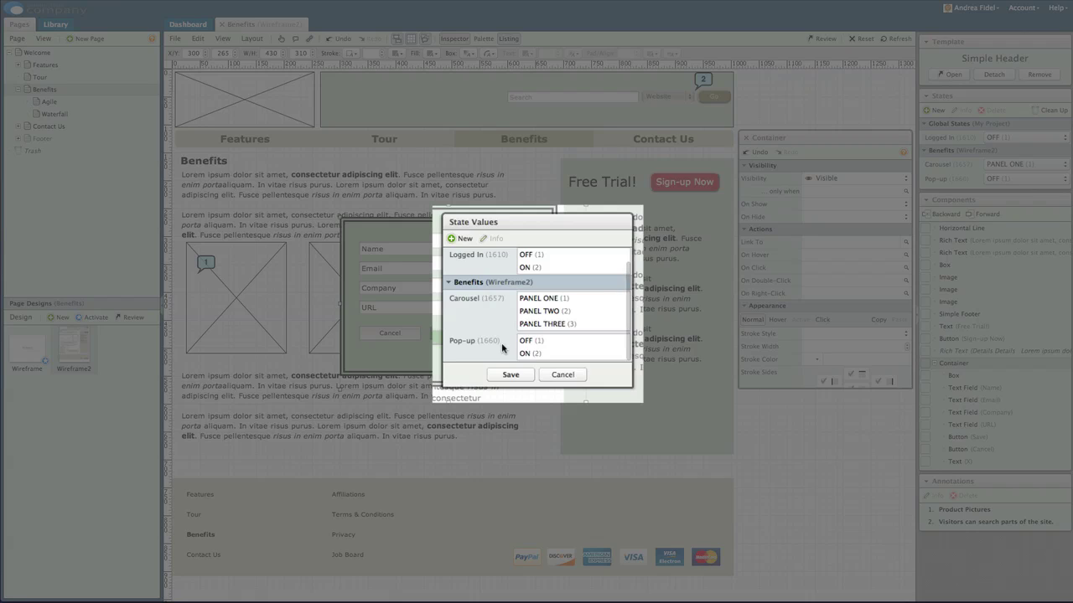
{"action": "left_click", "coordinate": [525, 354]}
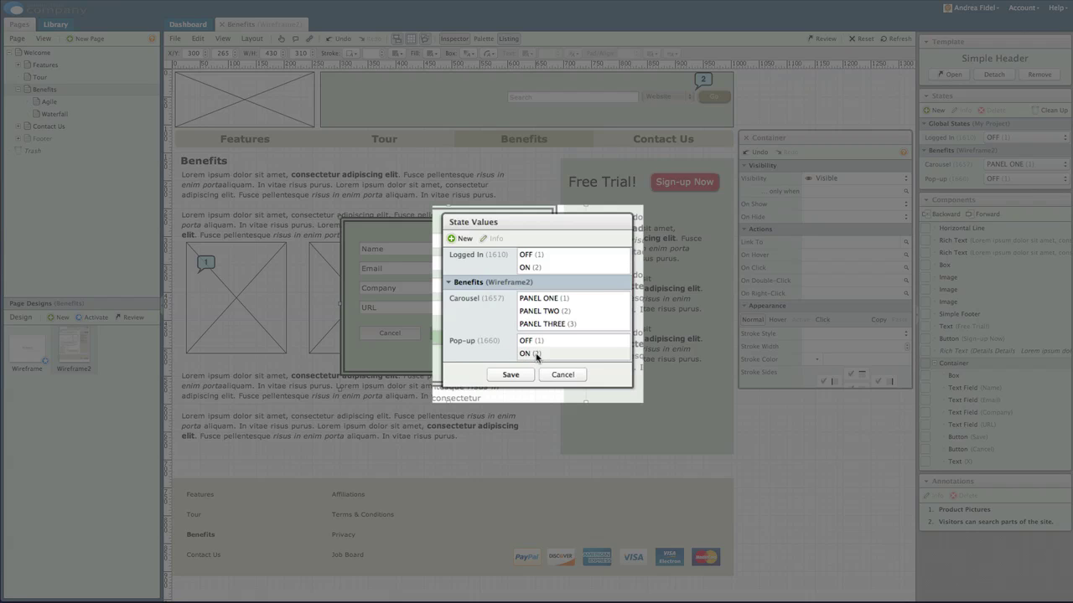
{"action": "left_click", "coordinate": [535, 353]}
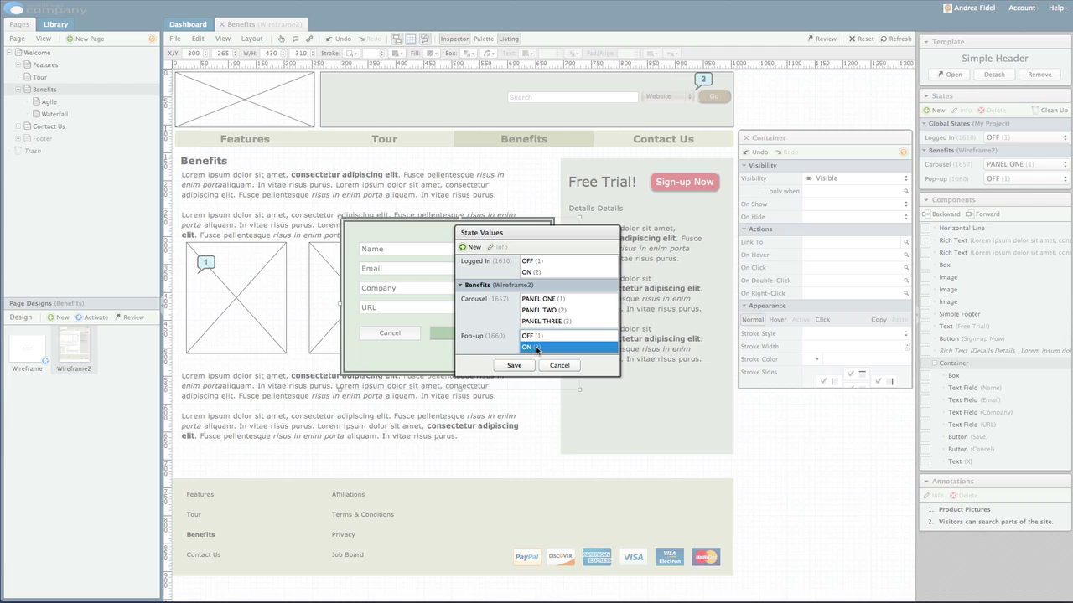
{"action": "left_click", "coordinate": [515, 367]}
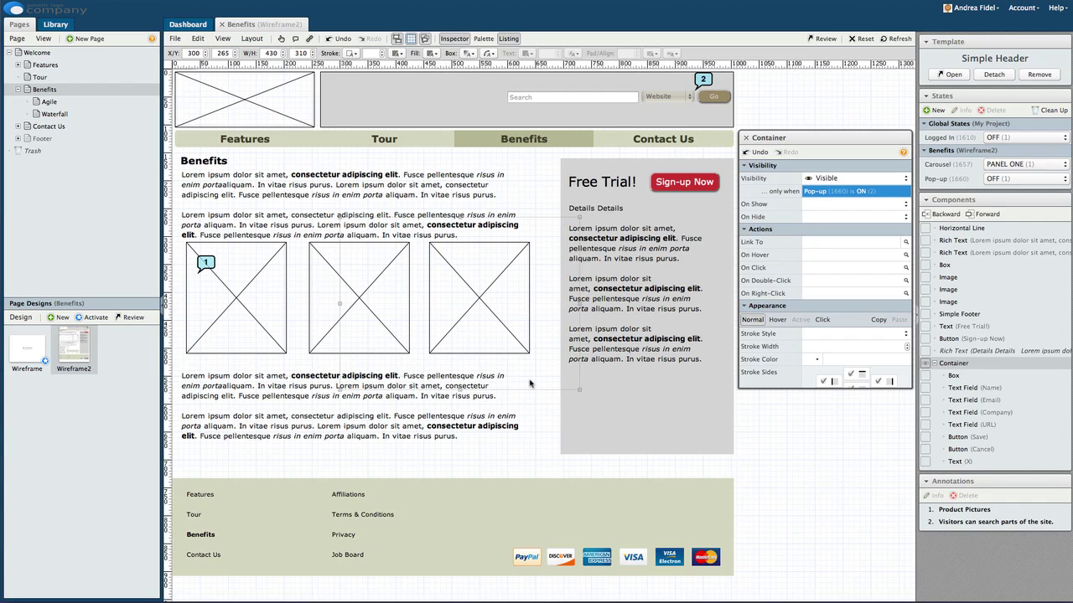
- Give the Sign-up Now button an On Click action that sets Pop-up to ON (2)
{"action": "left_click", "coordinate": [687, 183]}
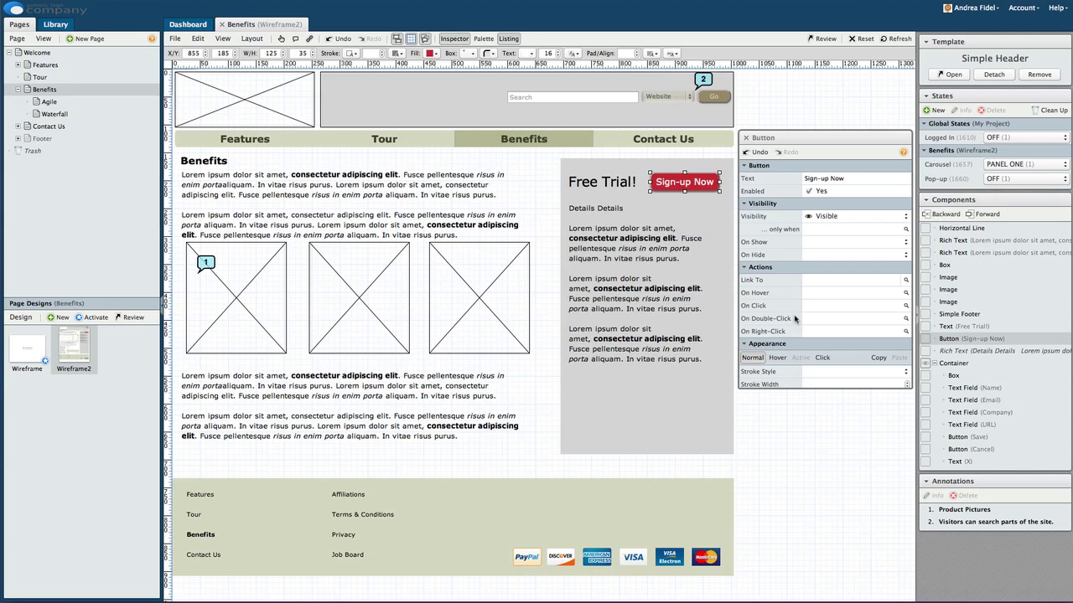
{"action": "left_click", "coordinate": [821, 307]}
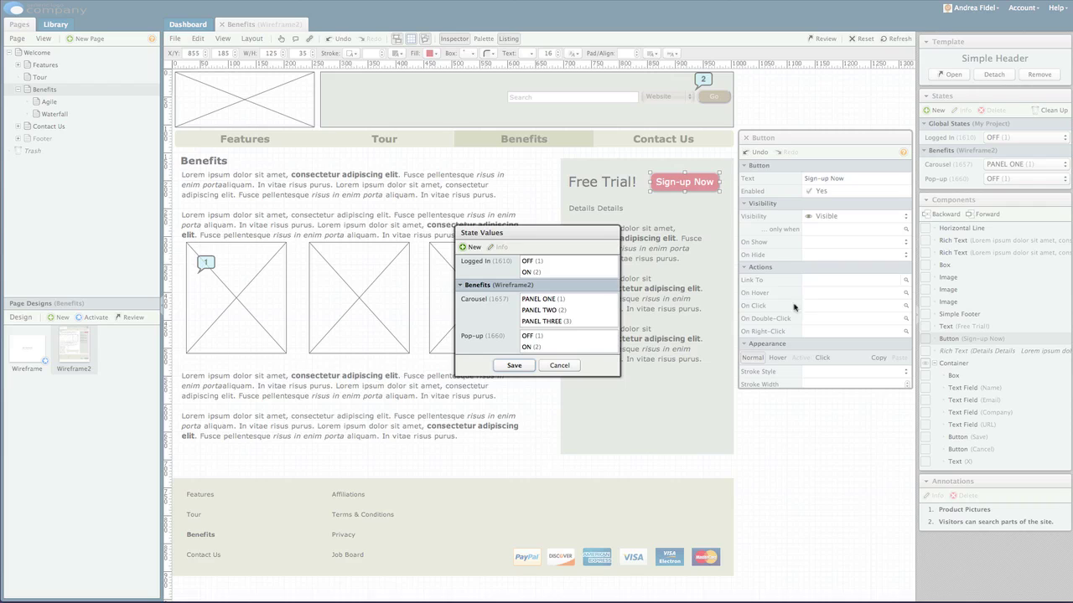
{"action": "left_click", "coordinate": [530, 347]}
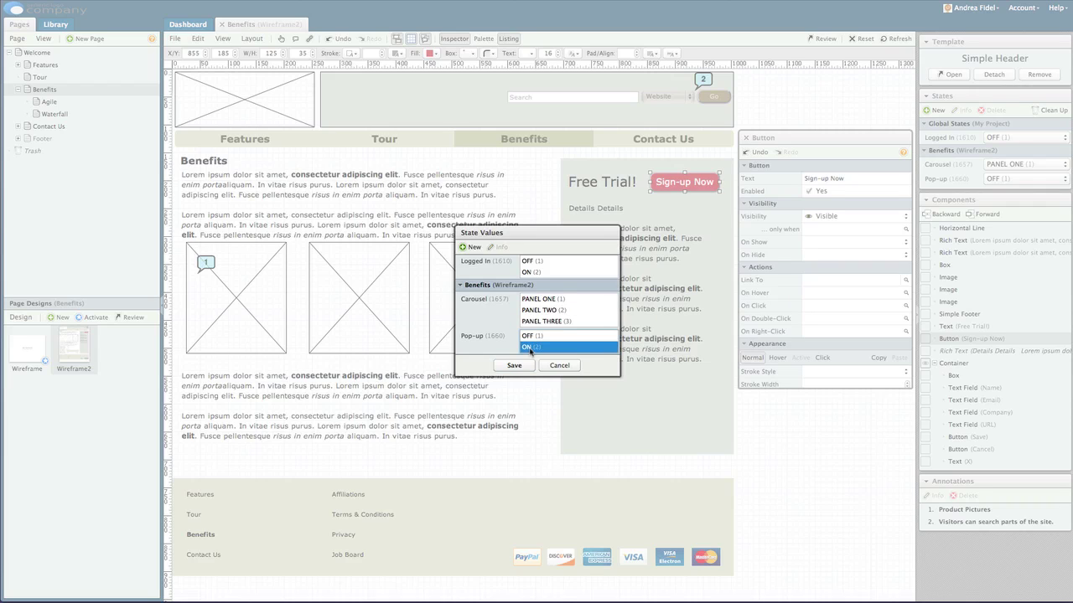
{"action": "left_click", "coordinate": [514, 365]}
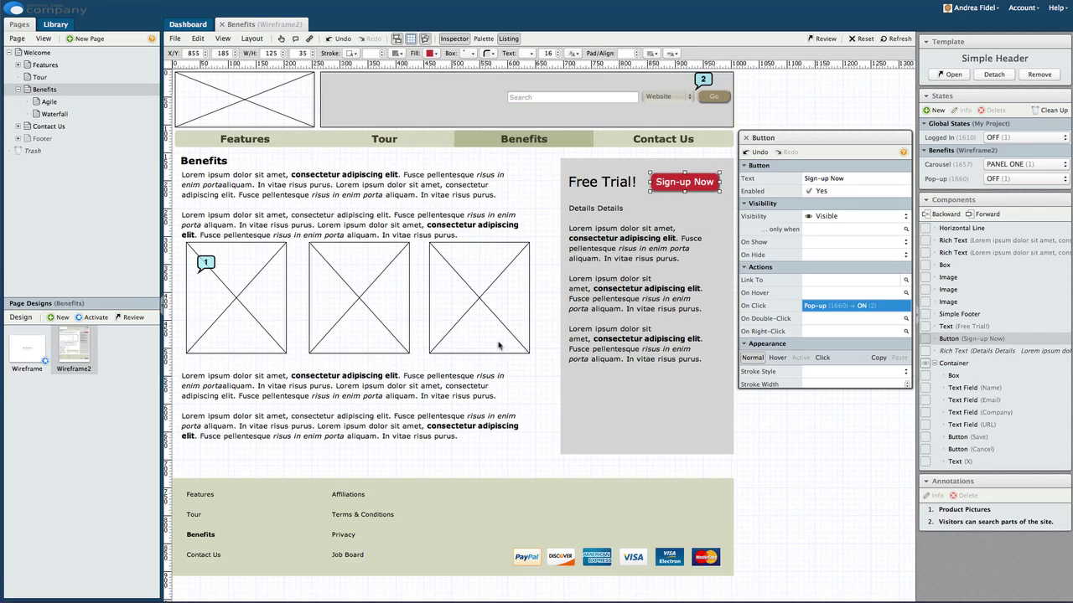
- In test mode, click Sign-up Now to reveal the form, then return to editing
{"action": "left_click", "coordinate": [281, 41]}
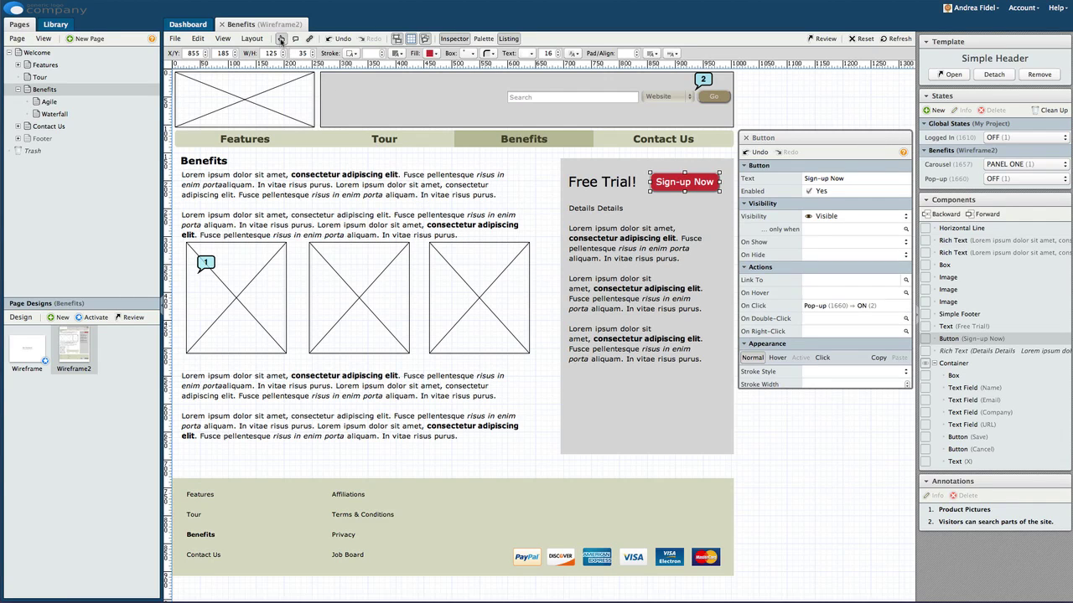
{"action": "left_click", "coordinate": [678, 183]}
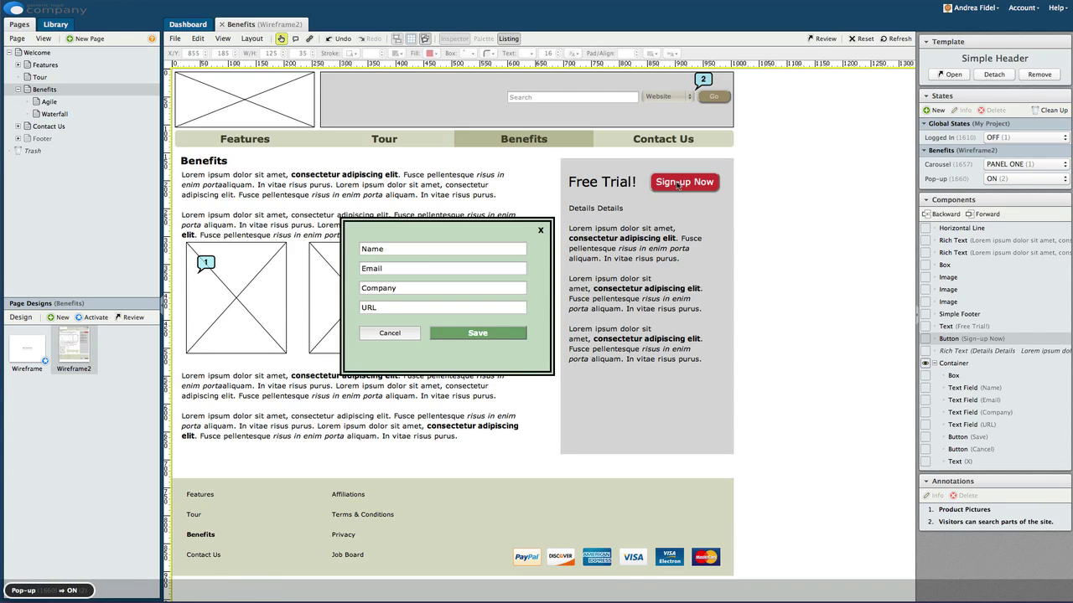
{"action": "left_click", "coordinate": [282, 40]}
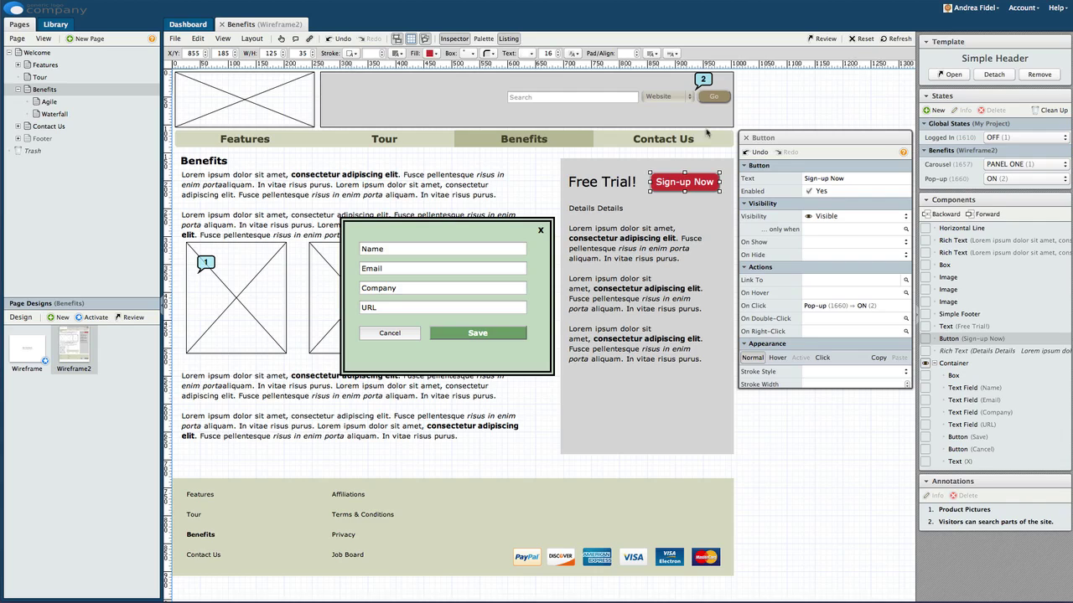
{"action": "left_click", "coordinate": [1011, 181]}
{"action": "left_click", "coordinate": [1010, 168]}
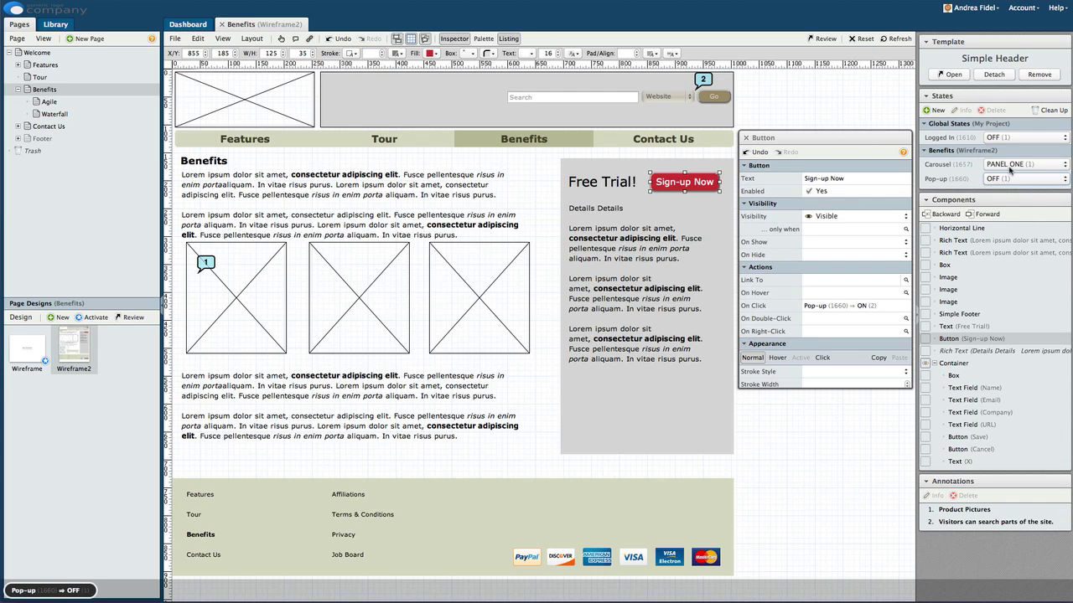
{"action": "left_click", "coordinate": [1013, 179]}
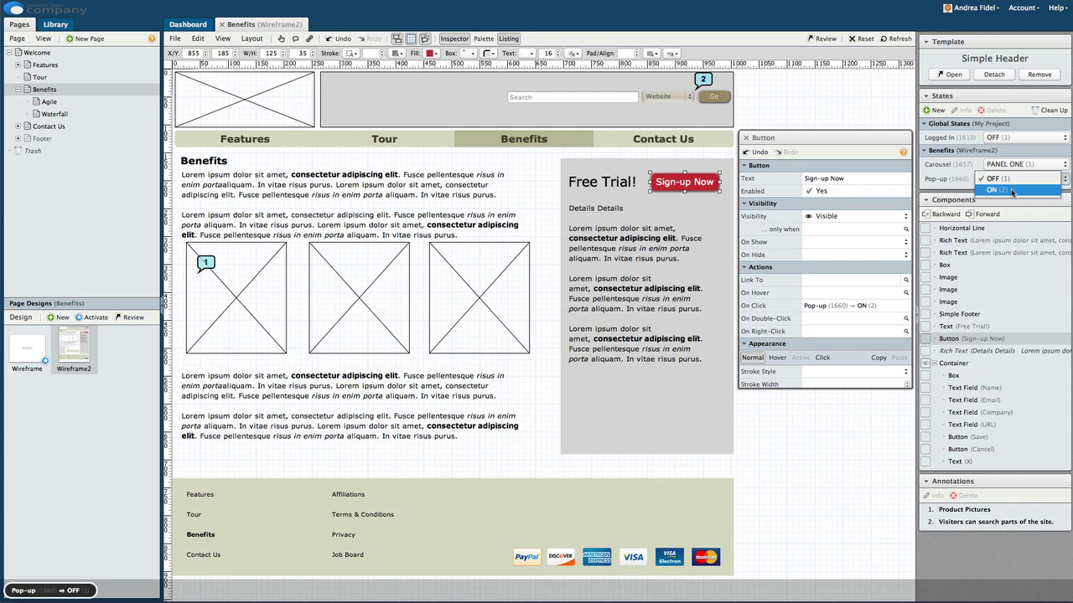
{"action": "left_click", "coordinate": [1012, 191]}
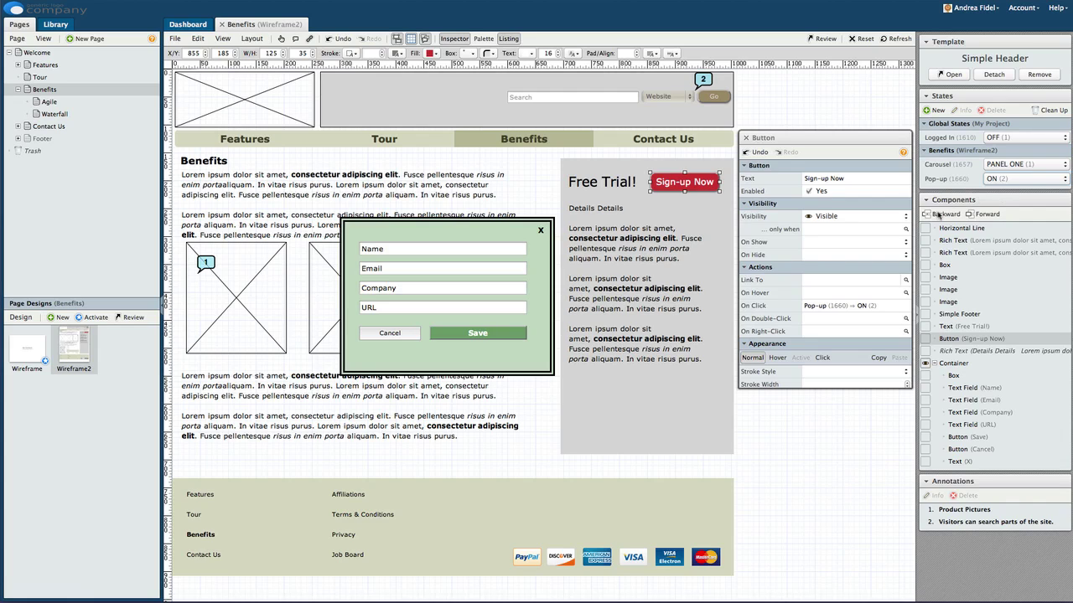
- Unlock the contents of the sign-up form's container
{"action": "left_click", "coordinate": [558, 301]}
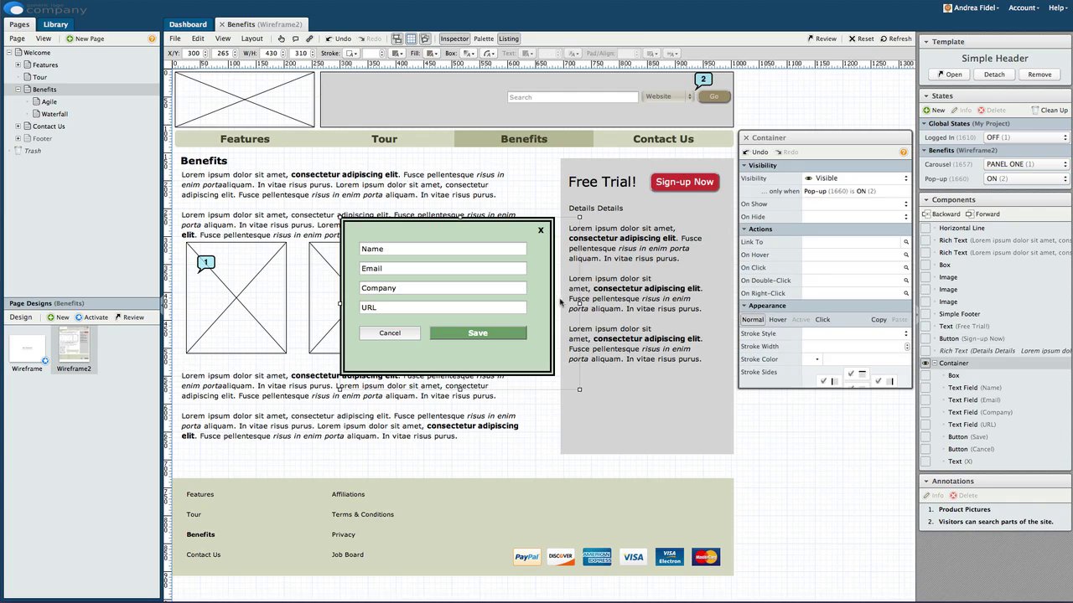
{"action": "right_click", "coordinate": [581, 319]}
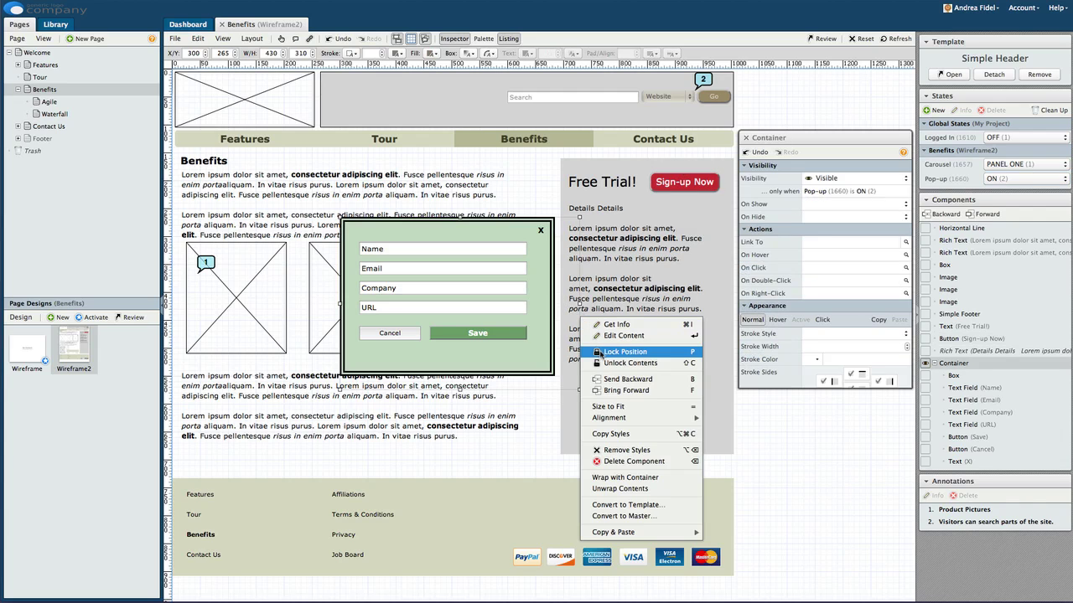
{"action": "left_click", "coordinate": [593, 363]}
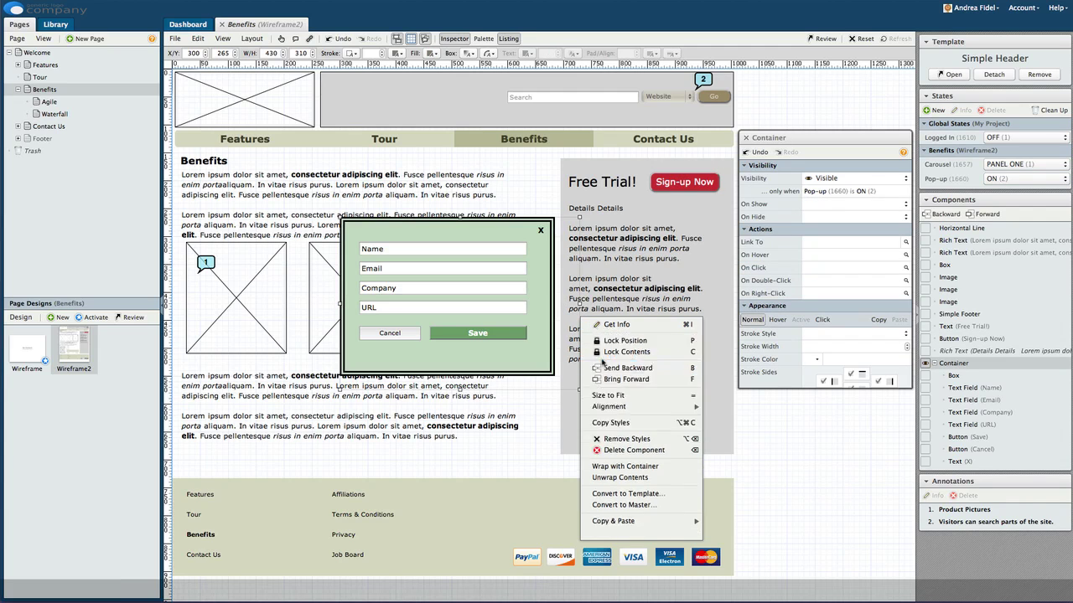
- Select the form's Cancel, Save and X close elements together
{"action": "left_click", "coordinate": [400, 335]}
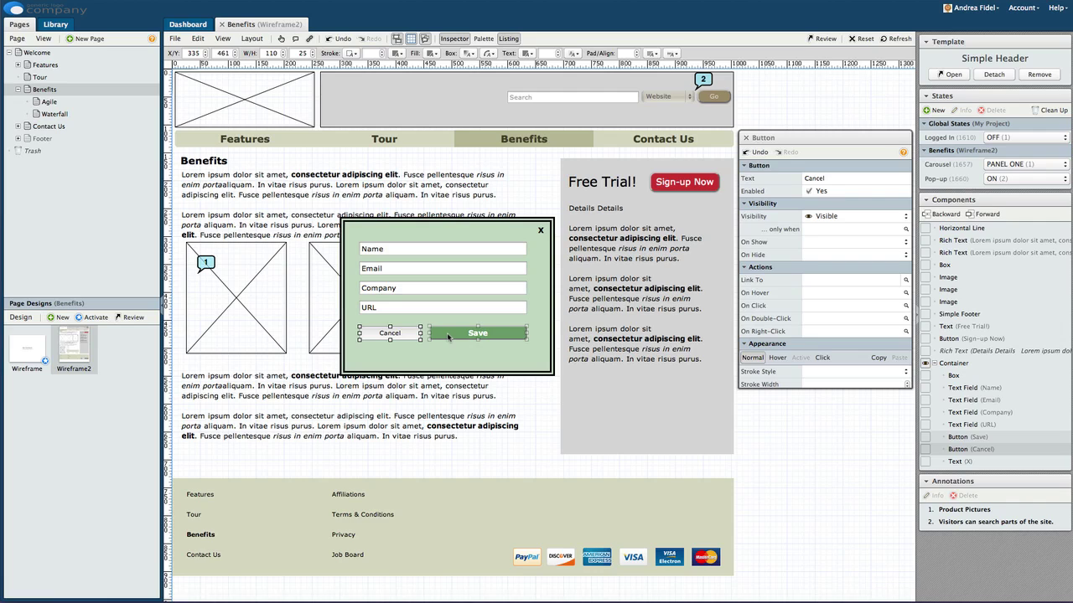
{"action": "left_click", "coordinate": [448, 336], "text": "shift"}
{"action": "left_click", "coordinate": [501, 289], "text": "shift"}
{"action": "left_click", "coordinate": [541, 230], "text": "shift"}
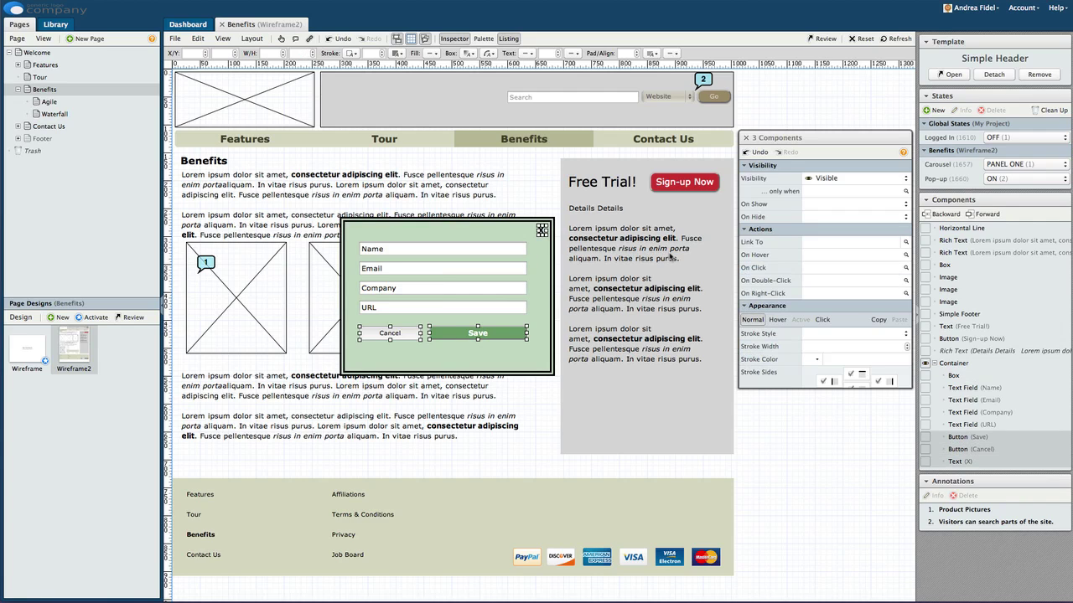
- Set the On Click action of Cancel, Save and X to Pop-up OFF (1), then reset the design
{"action": "left_click", "coordinate": [818, 269]}
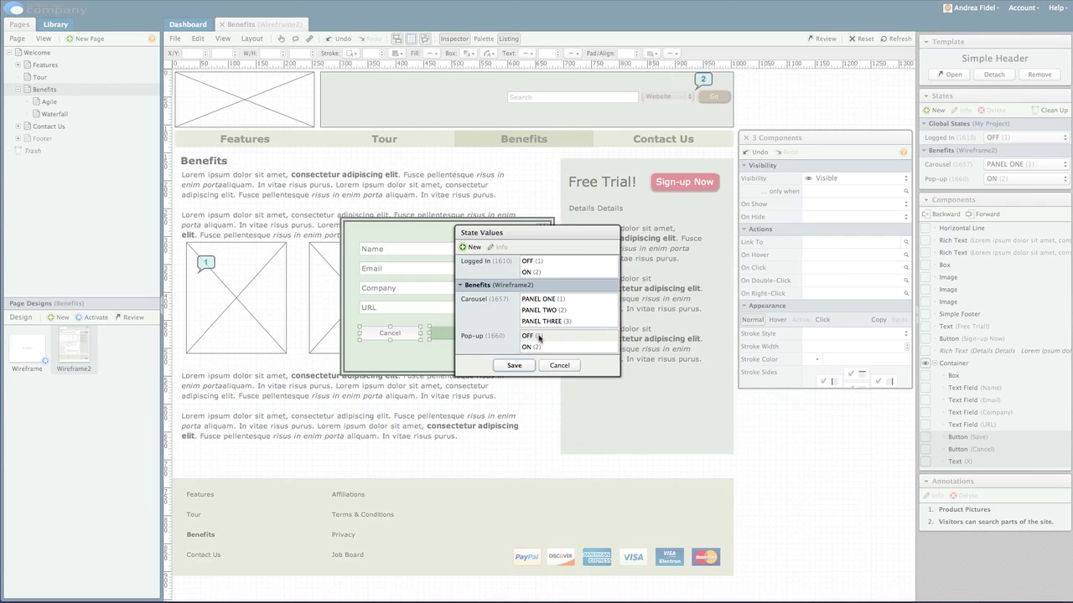
{"action": "left_click", "coordinate": [539, 337]}
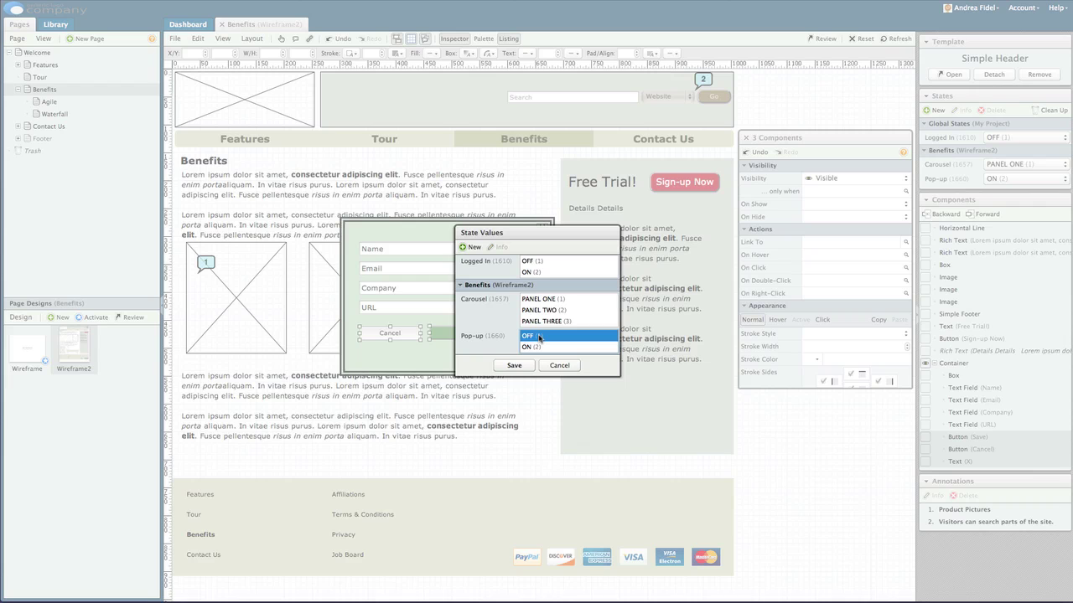
{"action": "left_click", "coordinate": [514, 365]}
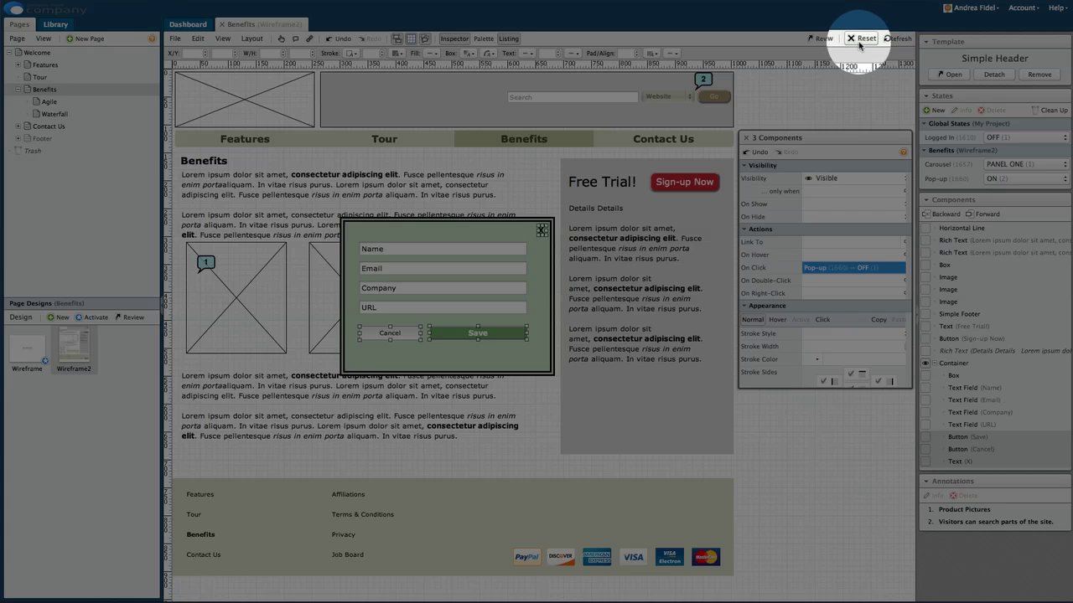
{"action": "left_click", "coordinate": [859, 38]}
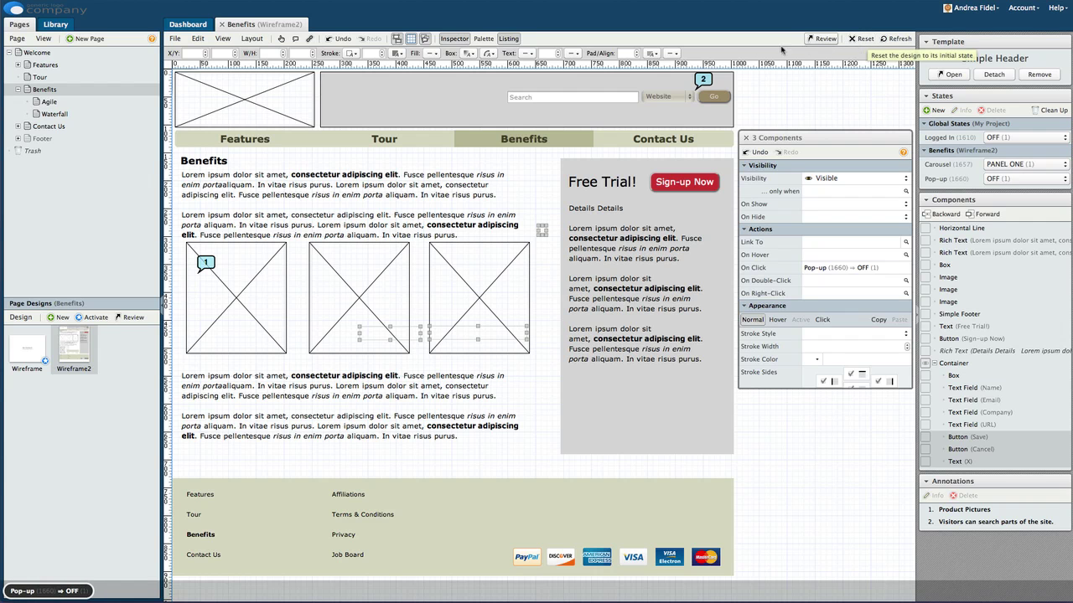
- In test mode, open the form with Sign-up Now, close it with Save, then reopen it
{"action": "left_click", "coordinate": [281, 39]}
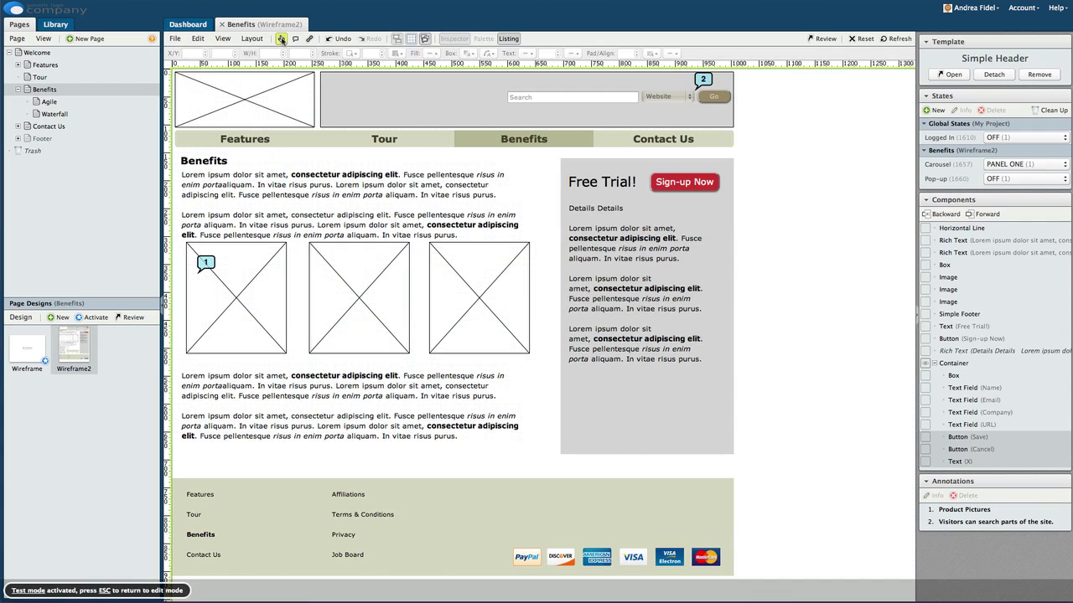
{"action": "left_click", "coordinate": [681, 186]}
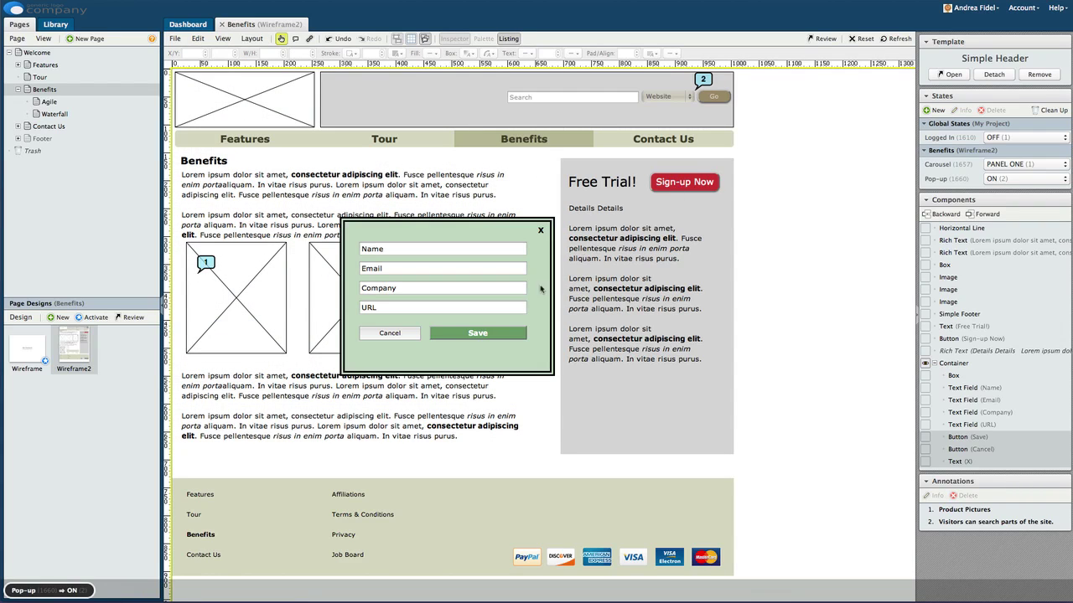
{"action": "left_click", "coordinate": [475, 333]}
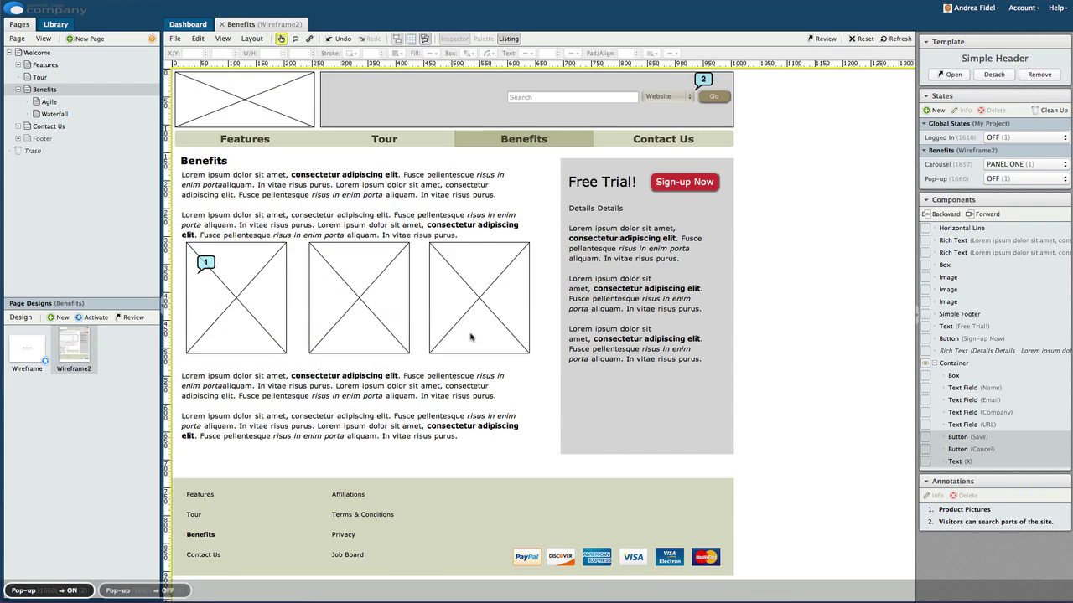
{"action": "left_click", "coordinate": [685, 187]}
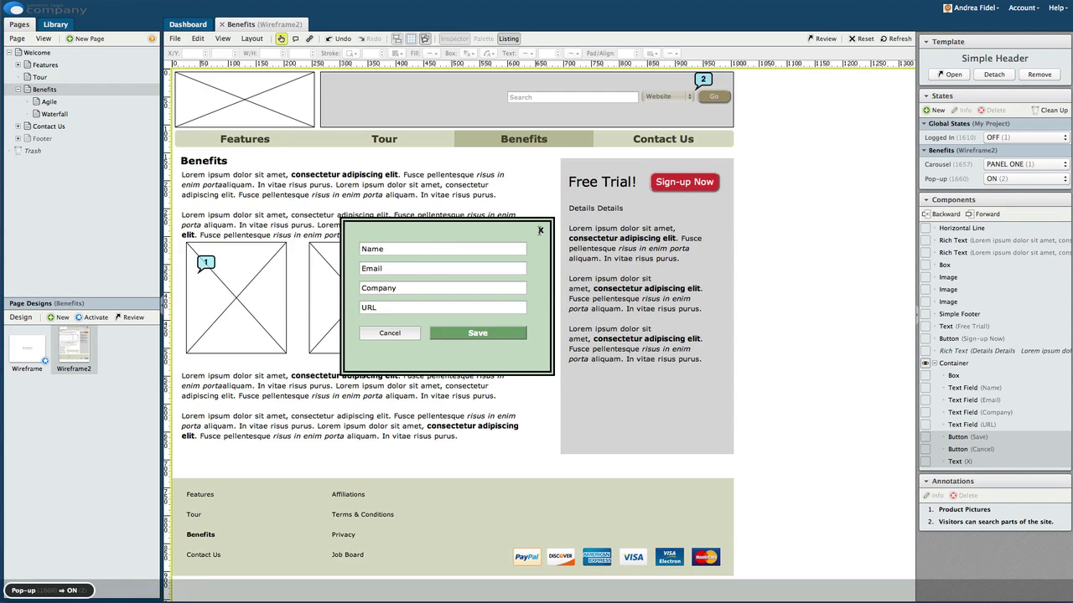